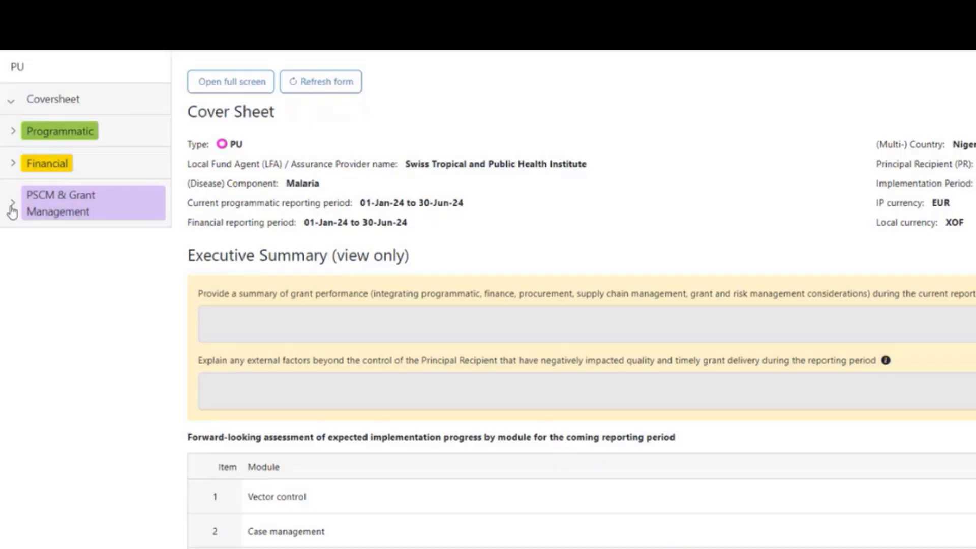
# - Open the results entry for CM-1a [N] in the programmatic Coverage Elementary Indicator form
pyautogui.click(14, 135)
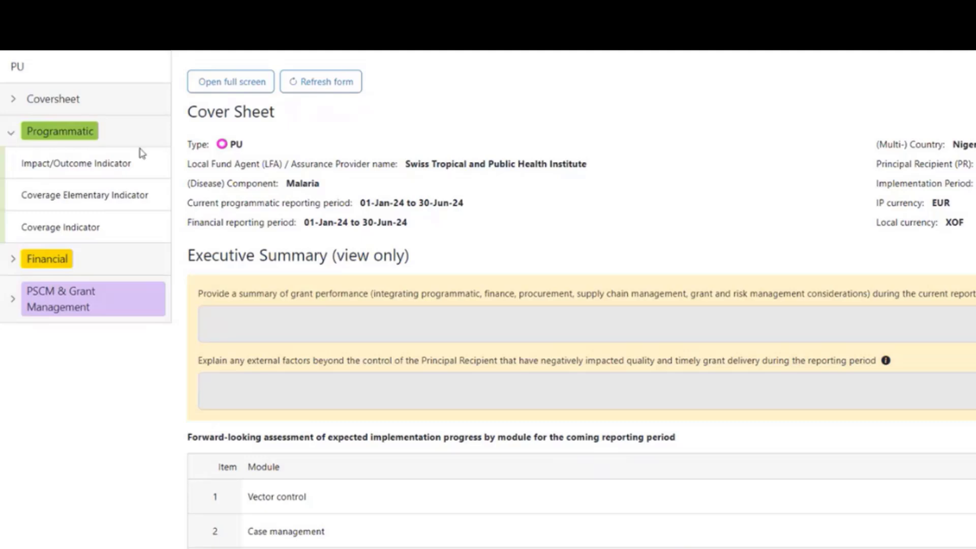
pyautogui.click(150, 206)
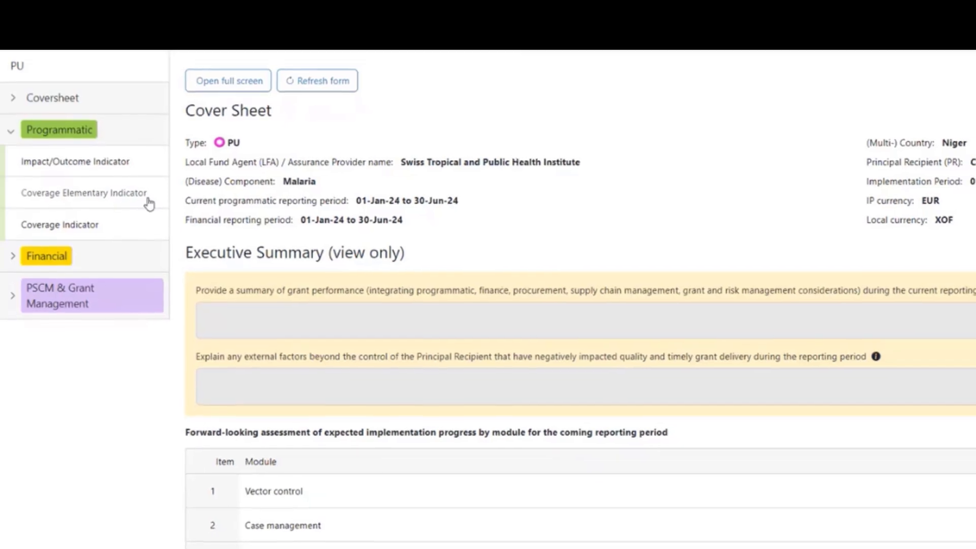
pyautogui.click(149, 203)
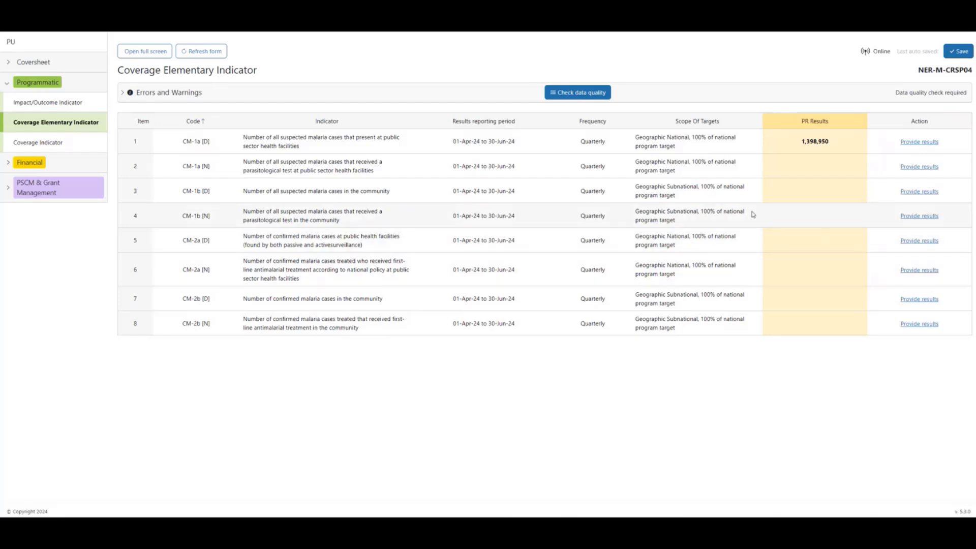
pyautogui.click(918, 167)
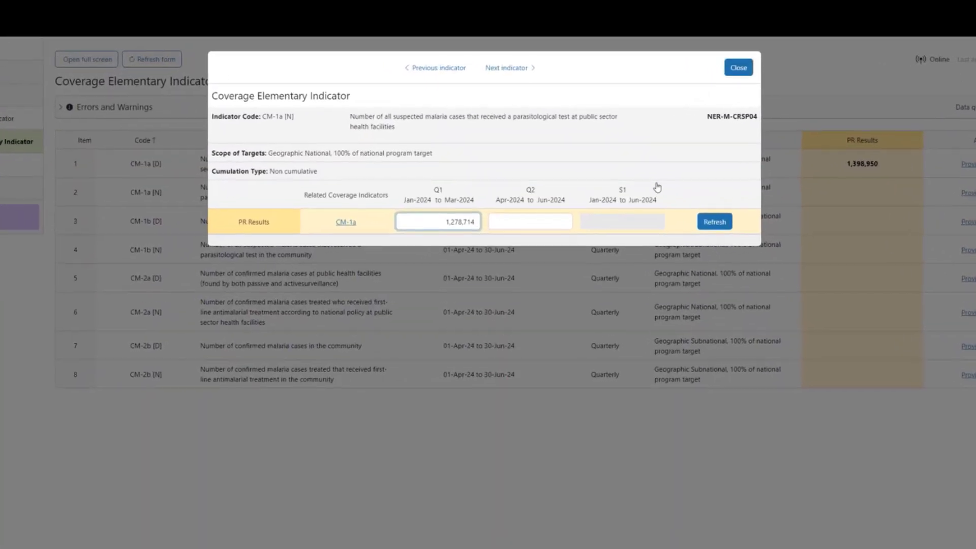
# - Set the CM-1a [N] PR results to 1,200,000 for Q2 and 1,278,720 for Q1, and close the entry
pyautogui.click(563, 220)
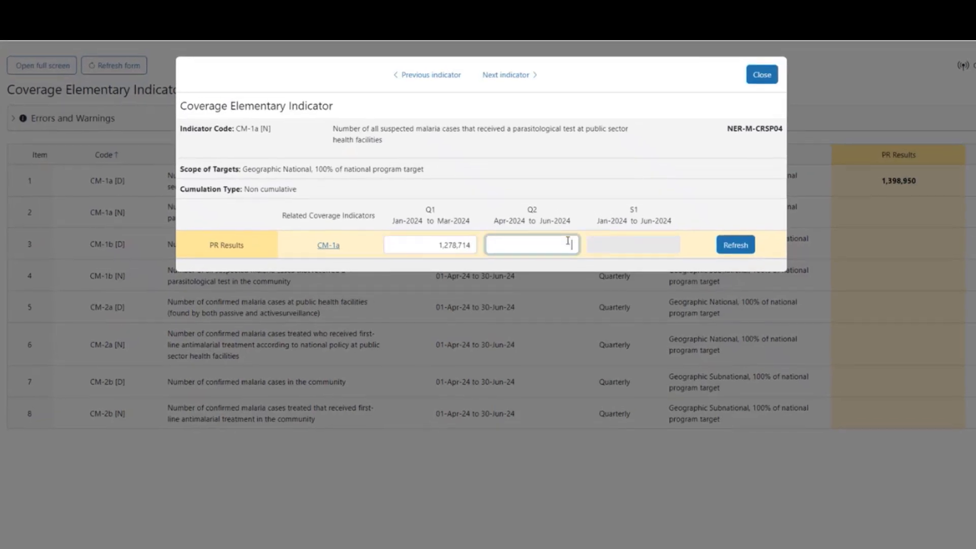
pyautogui.write('1200000')
pyautogui.click(473, 245)
pyautogui.press('BackSpace')
pyautogui.press('BackSpace')
pyautogui.write('20')
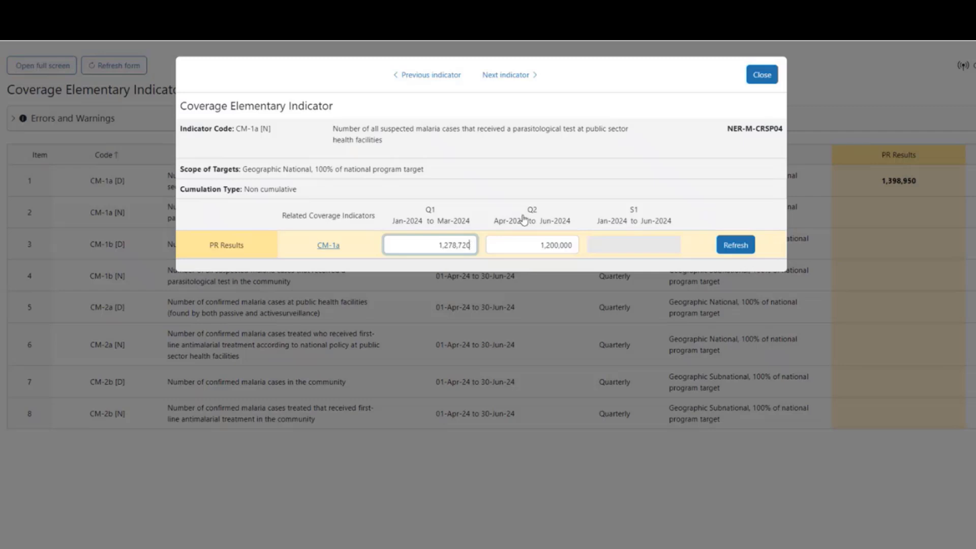
pyautogui.click(582, 193)
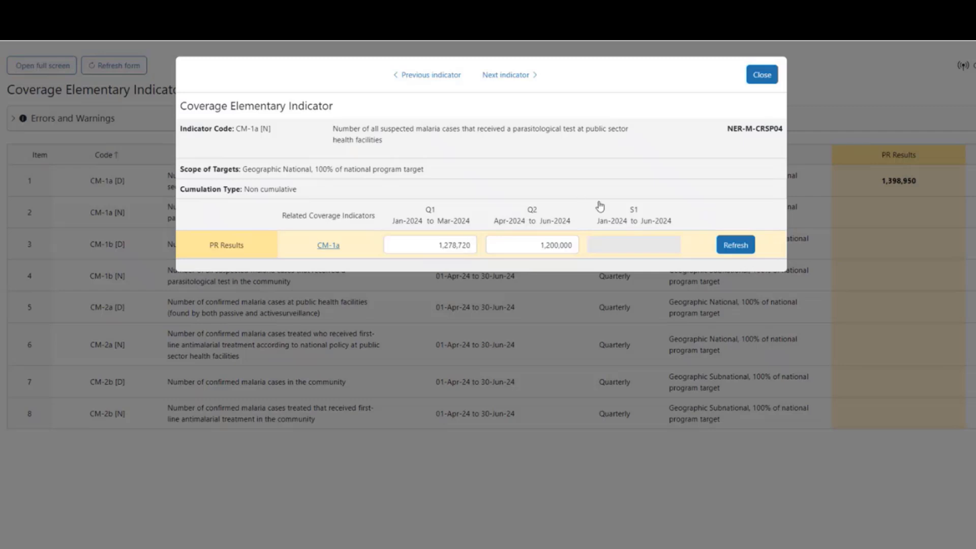
pyautogui.click(761, 75)
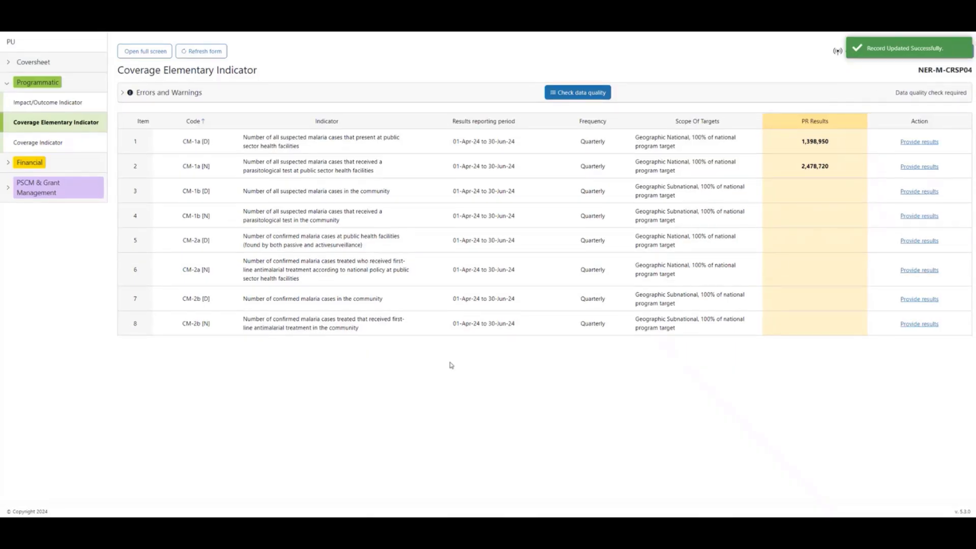
# - Add the PR comment "Pr comments" to CM-1b in the Coverage Indicator form and close the entry
pyautogui.click(60, 143)
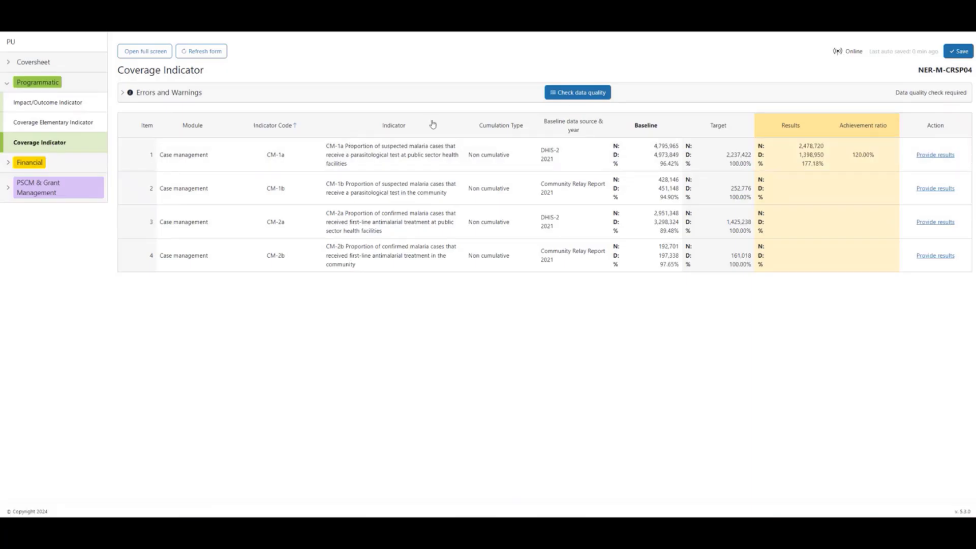
pyautogui.click(934, 189)
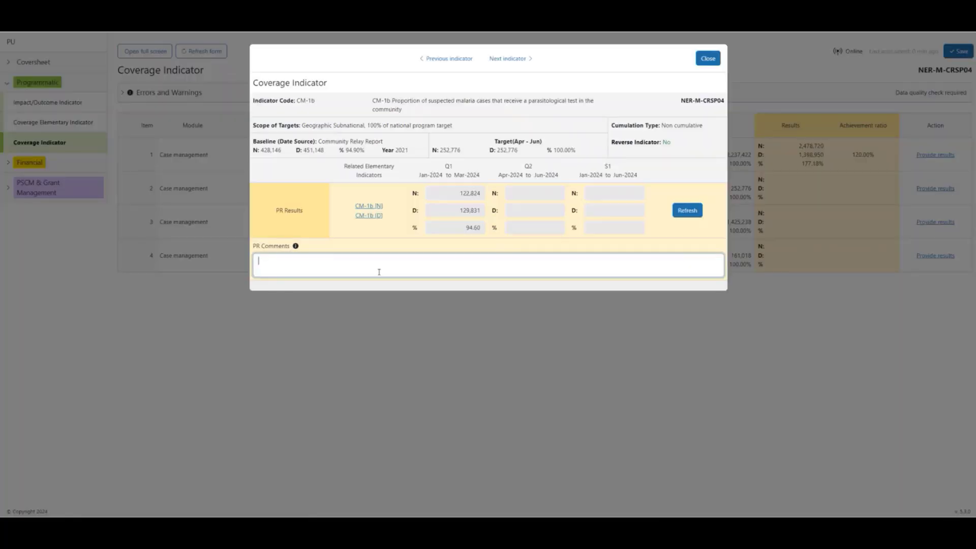
pyautogui.write('Pr comments')
pyautogui.click(714, 60)
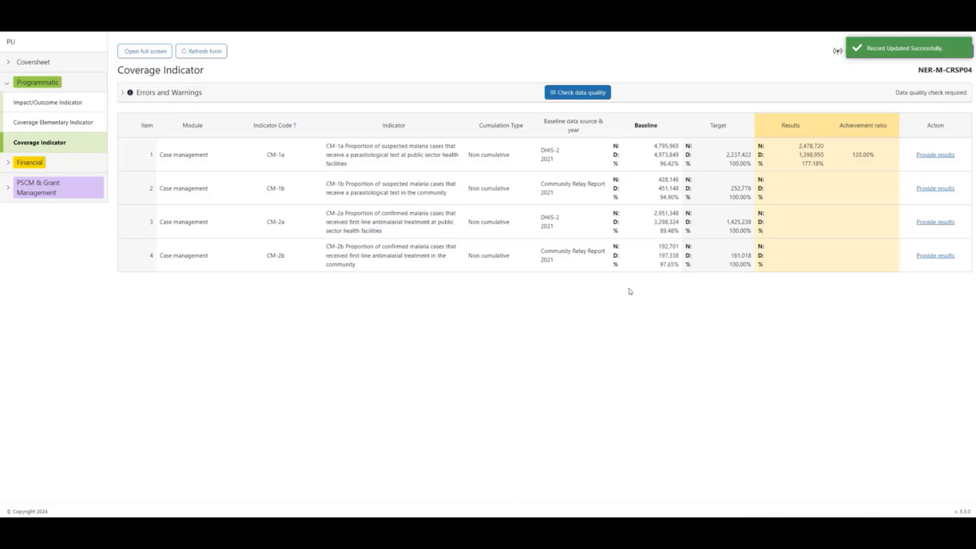
# - In Cash Reconciliation, enter Regular Funds refunds of 23,444 from third parties, 500,000 from SRs and 509,999 for tax refunds
pyautogui.click(8, 163)
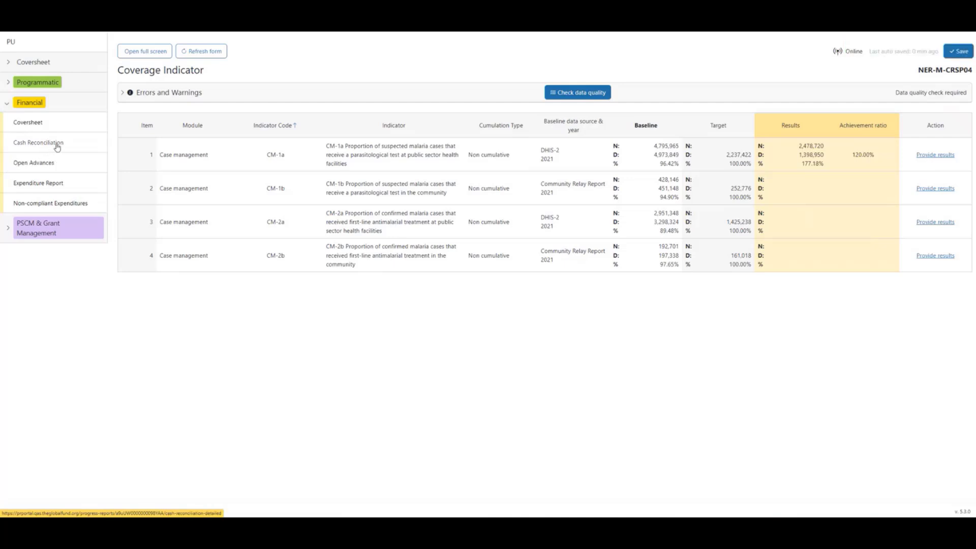
pyautogui.click(56, 147)
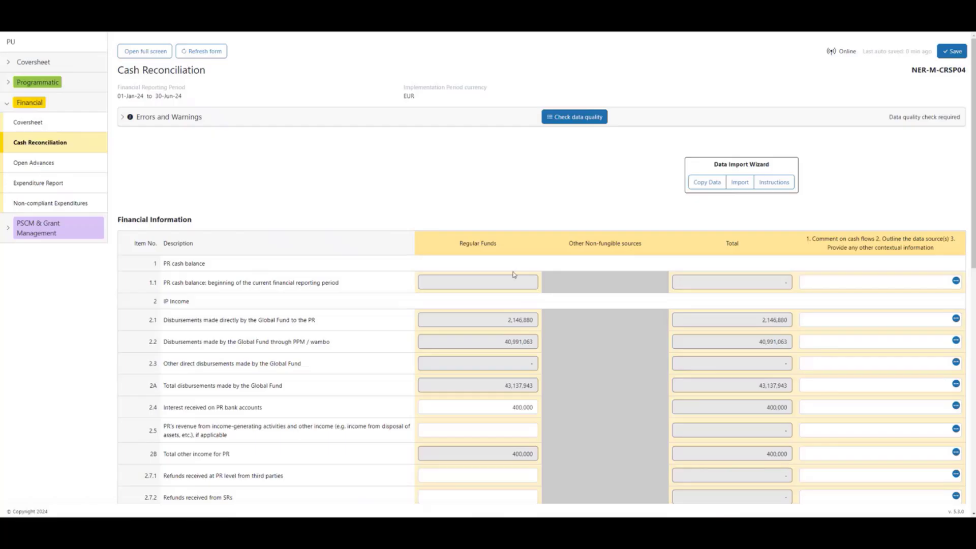
pyautogui.scroll(-3, 520, 248)
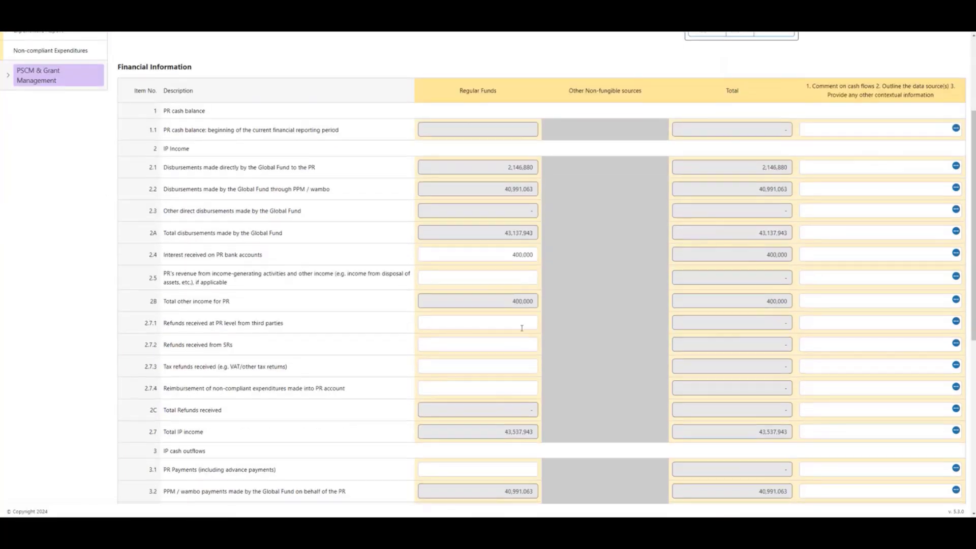
pyautogui.click(522, 326)
pyautogui.write('23,444')
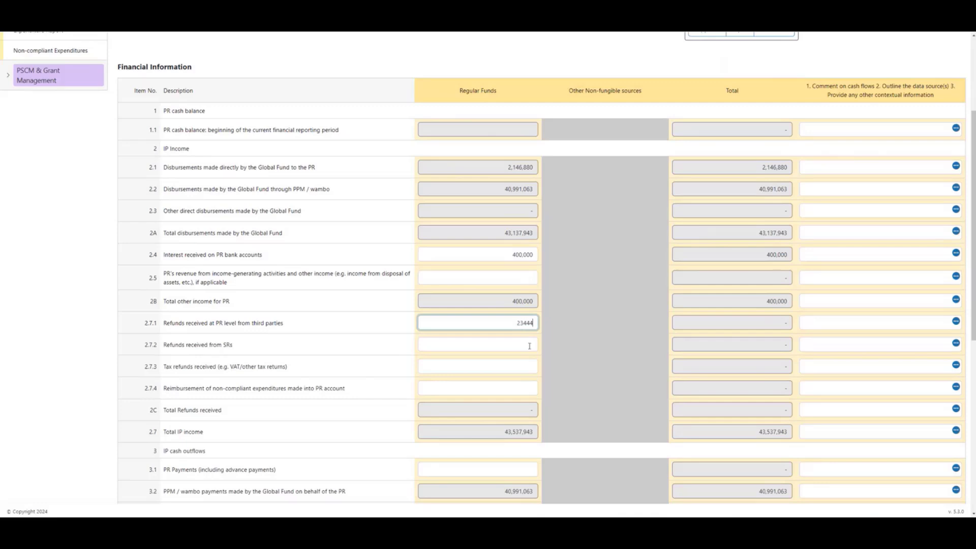
pyautogui.click(530, 347)
pyautogui.write('500000')
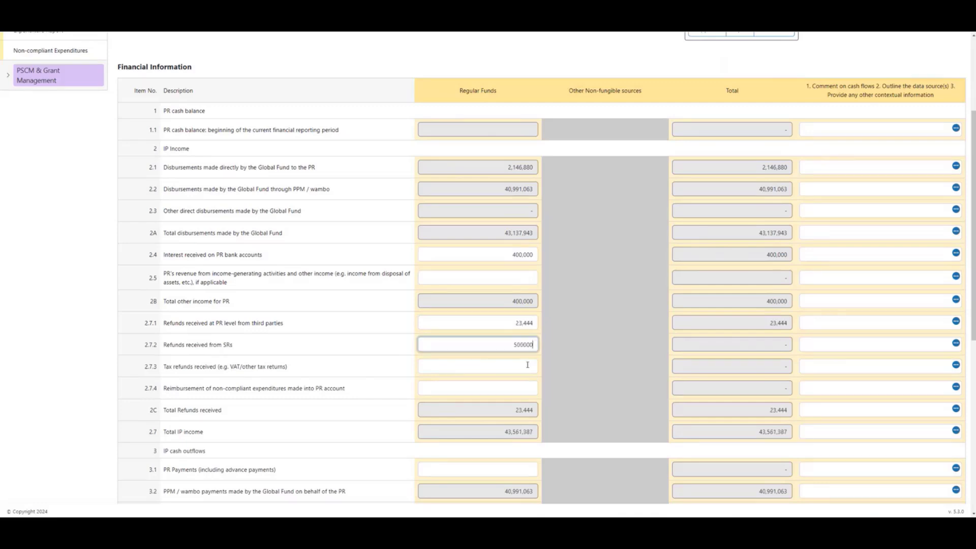
pyautogui.click(528, 364)
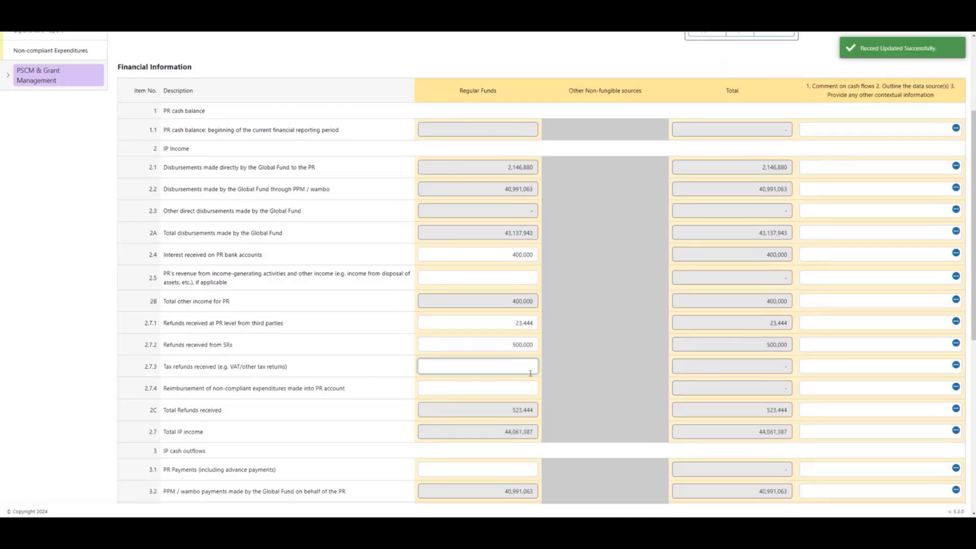
pyautogui.write('509,999')
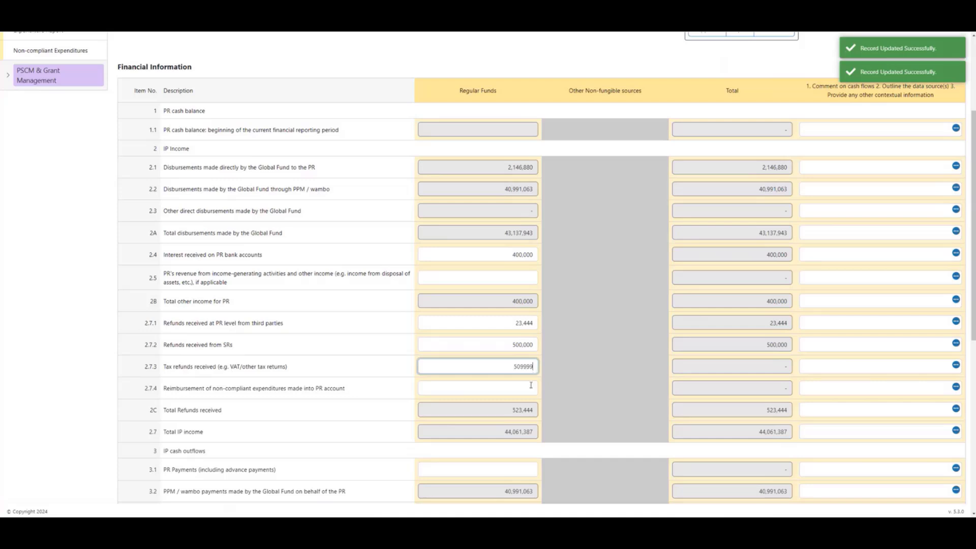
pyautogui.click(533, 386)
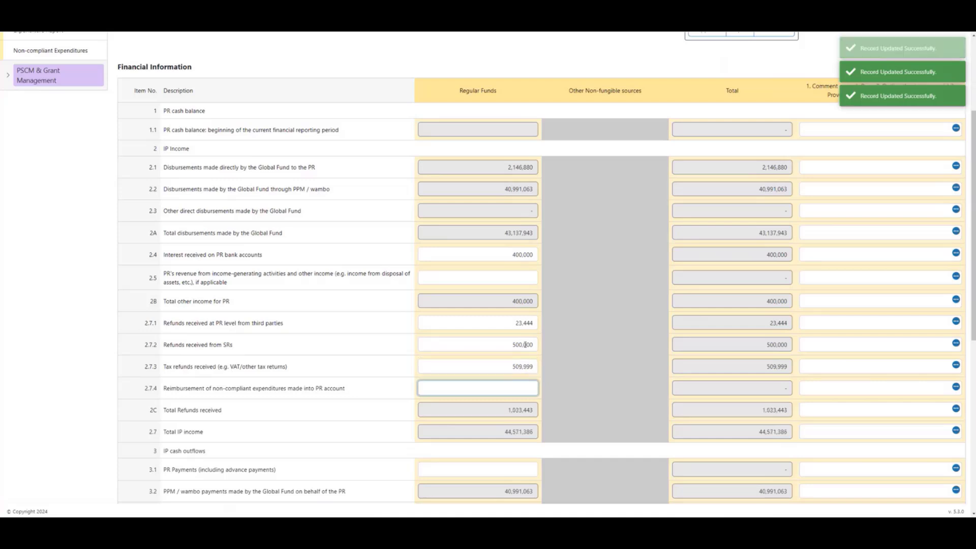
# - In the Health Products form, set the risk of expiry for anti-malaria medicines to Yes
pyautogui.scroll(3, 203, 229)
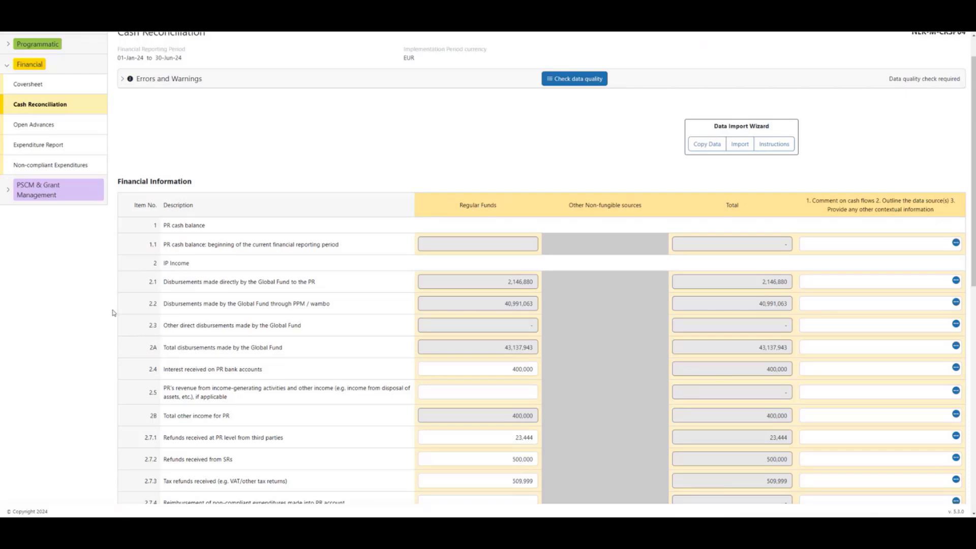
pyautogui.click(10, 191)
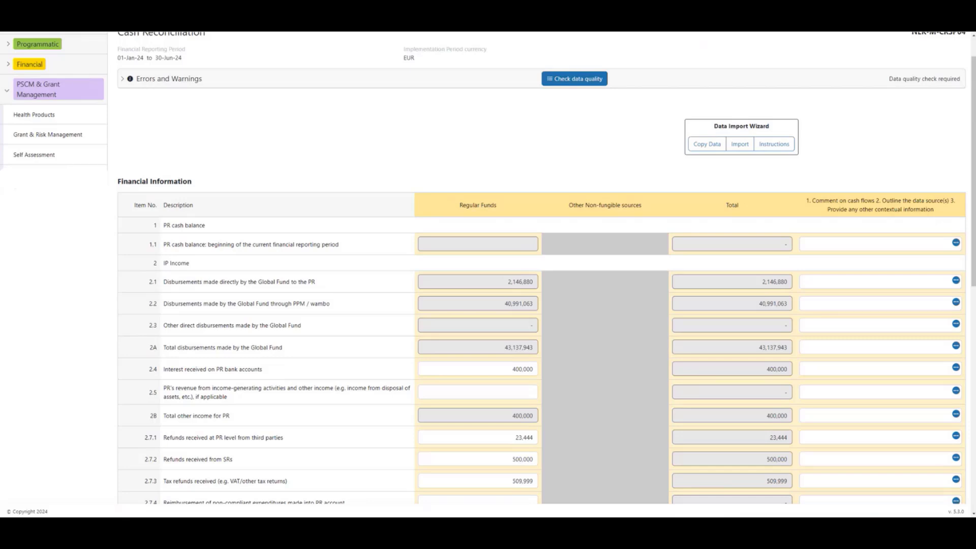
pyautogui.click(50, 118)
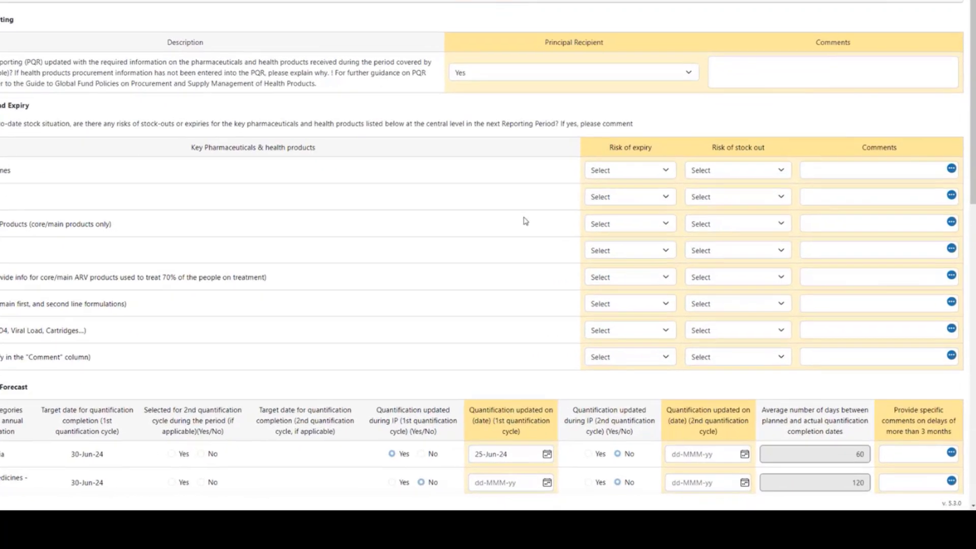
pyautogui.click(650, 172)
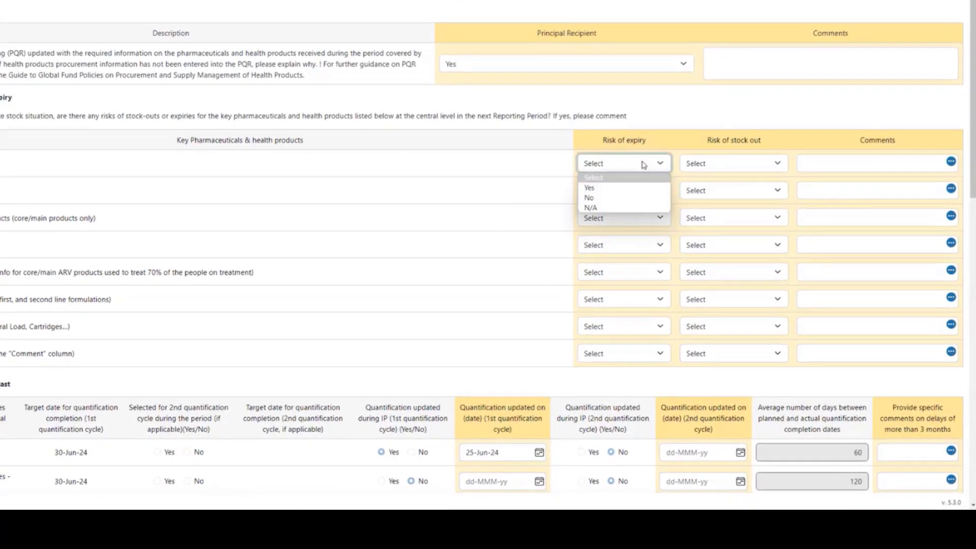
pyautogui.click(617, 188)
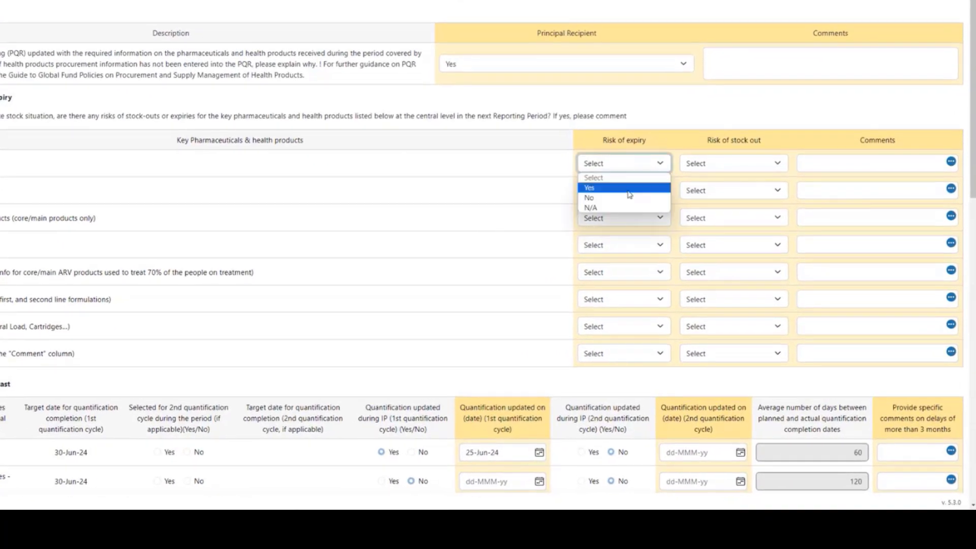
# - Set the first-cycle quantification update date for the antimalaria treatment medicines to 27-Jun-24
pyautogui.scroll(-2, 631, 191)
pyautogui.scroll(-1, 631, 192)
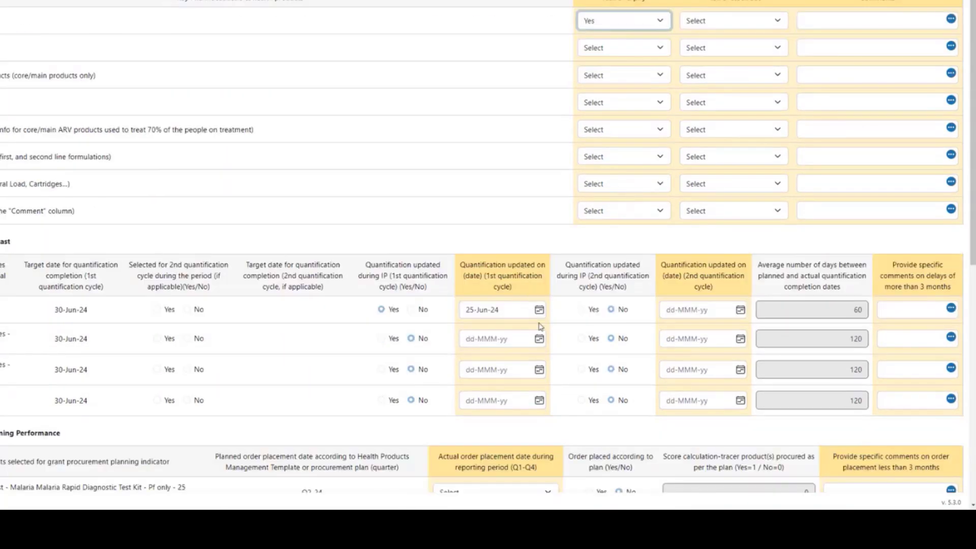
pyautogui.click(539, 340)
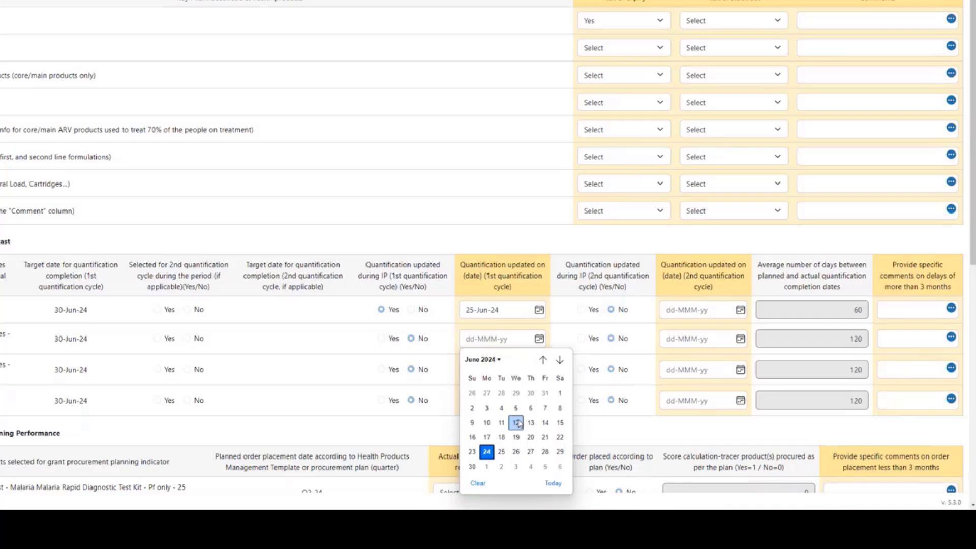
pyautogui.click(532, 451)
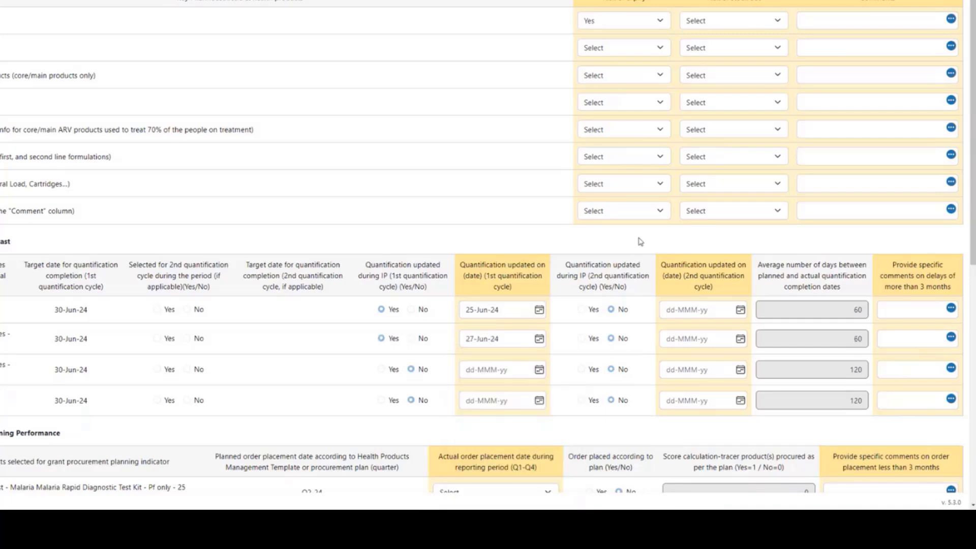
# - Enter "PR comments" as the comment for Price Quality Reporting
pyautogui.scroll(3, 639, 242)
pyautogui.click(787, 71)
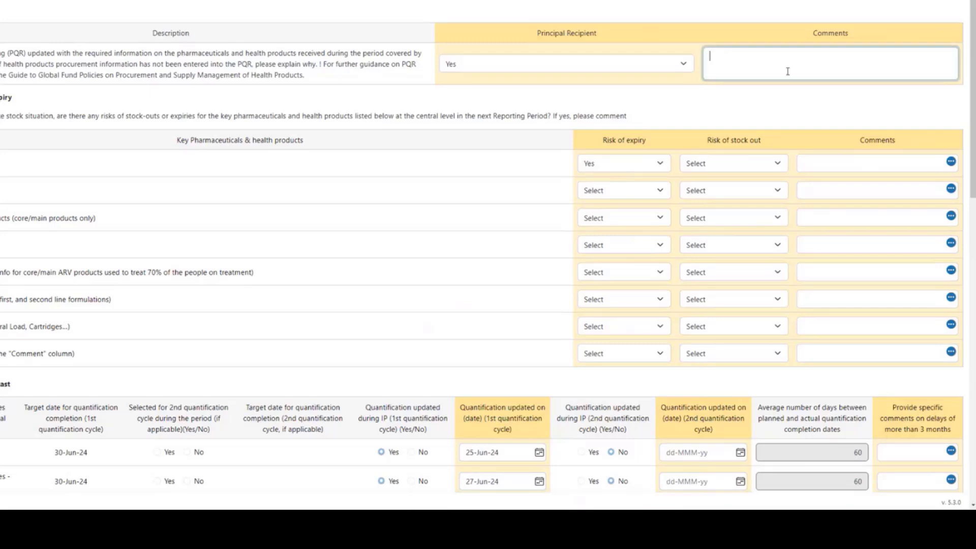
pyautogui.write('PR comments')
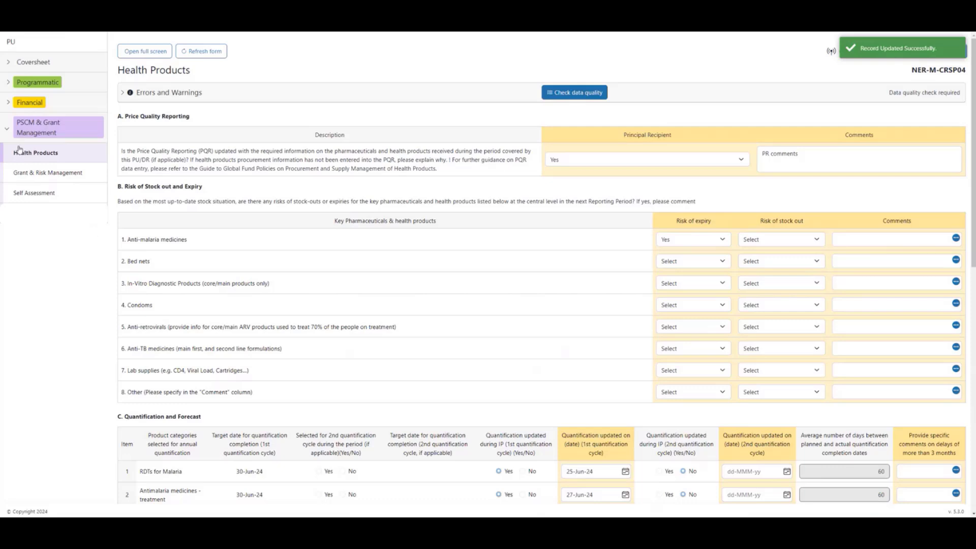
# - Return to the Cover Sheet and list the forms under the Programmatic section
pyautogui.click(7, 129)
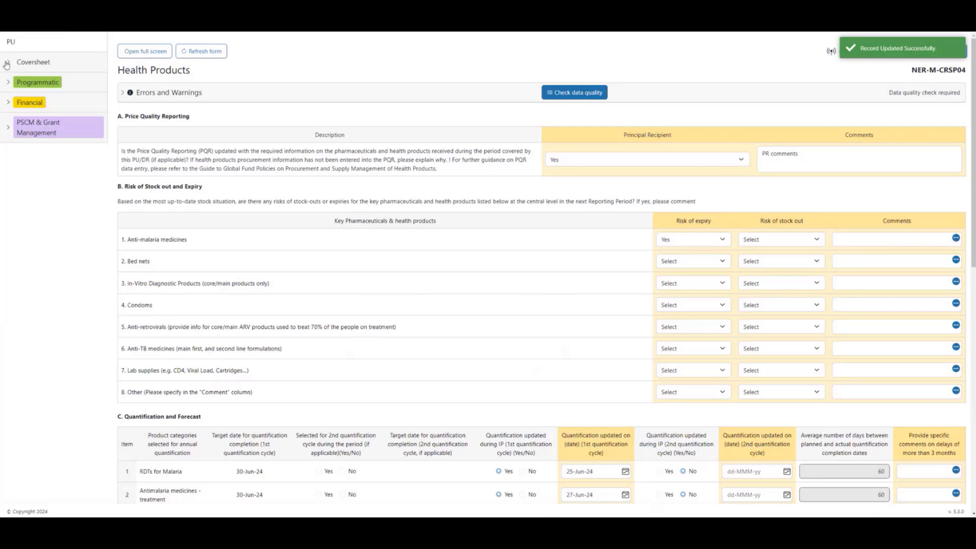
pyautogui.click(23, 62)
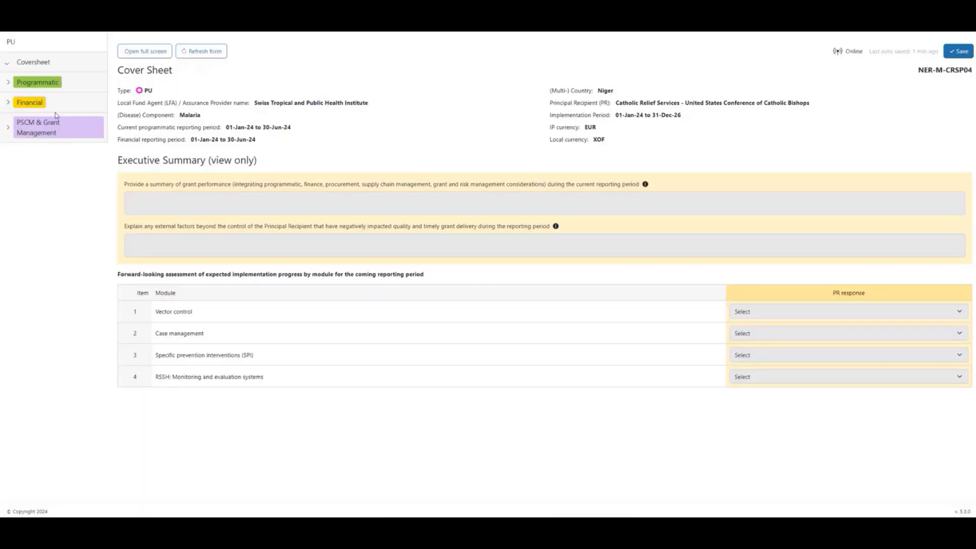
pyautogui.click(7, 90)
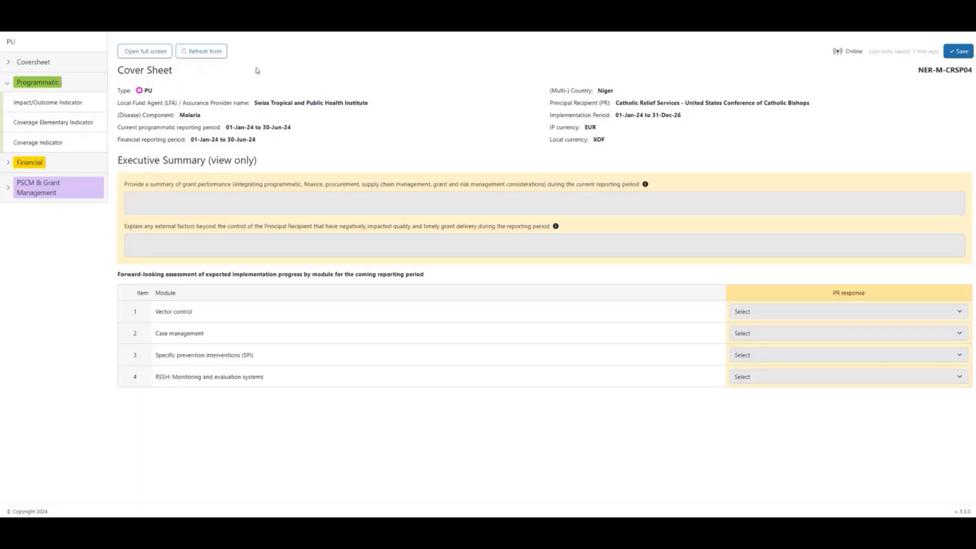